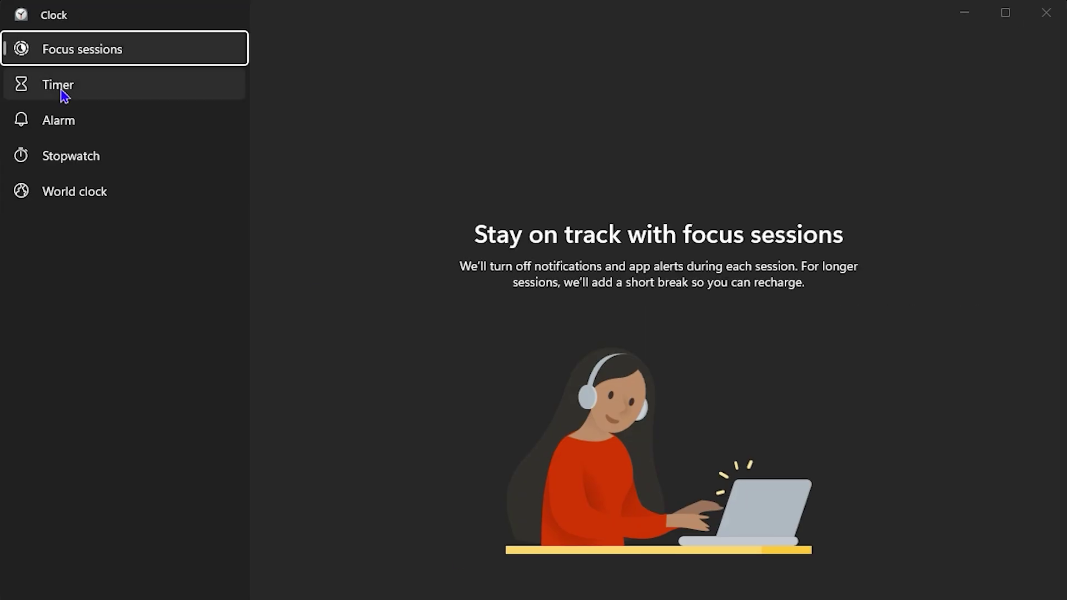
- Move past the Focus sessions introduction with Get started
click(558, 524)
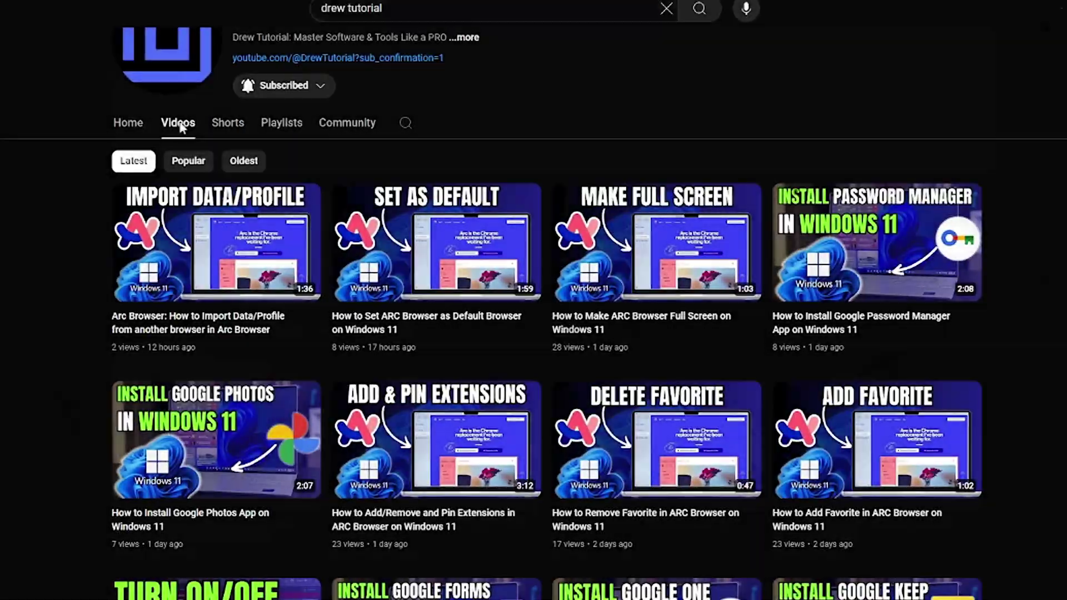
scroll(261, 337, down, 3)
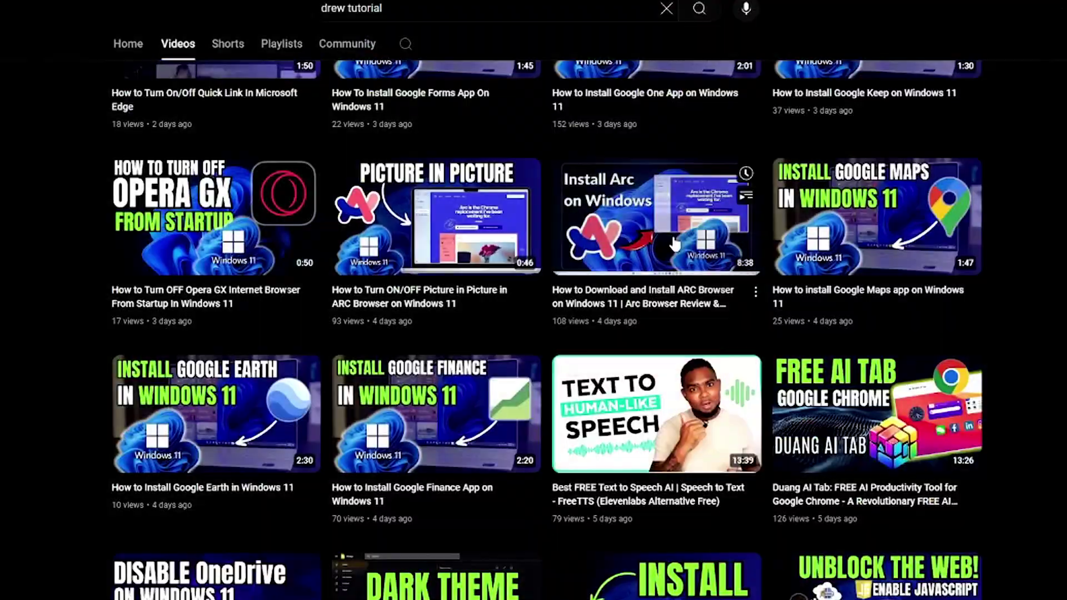
scroll(455, 242, up, 1)
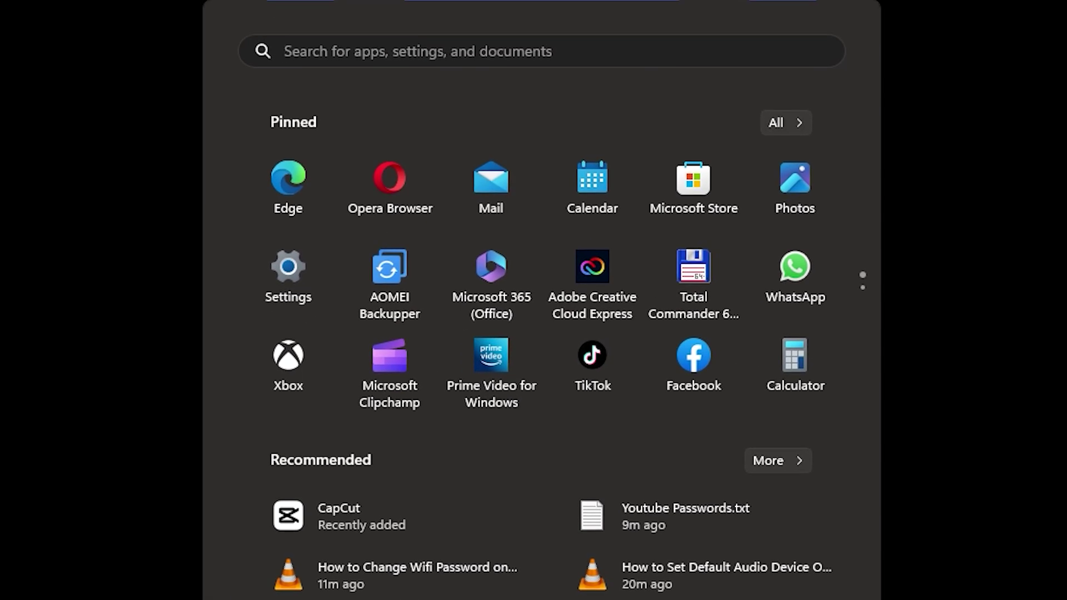
- Search the Start menu for 'clock' and launch the Clock app
text(clock)
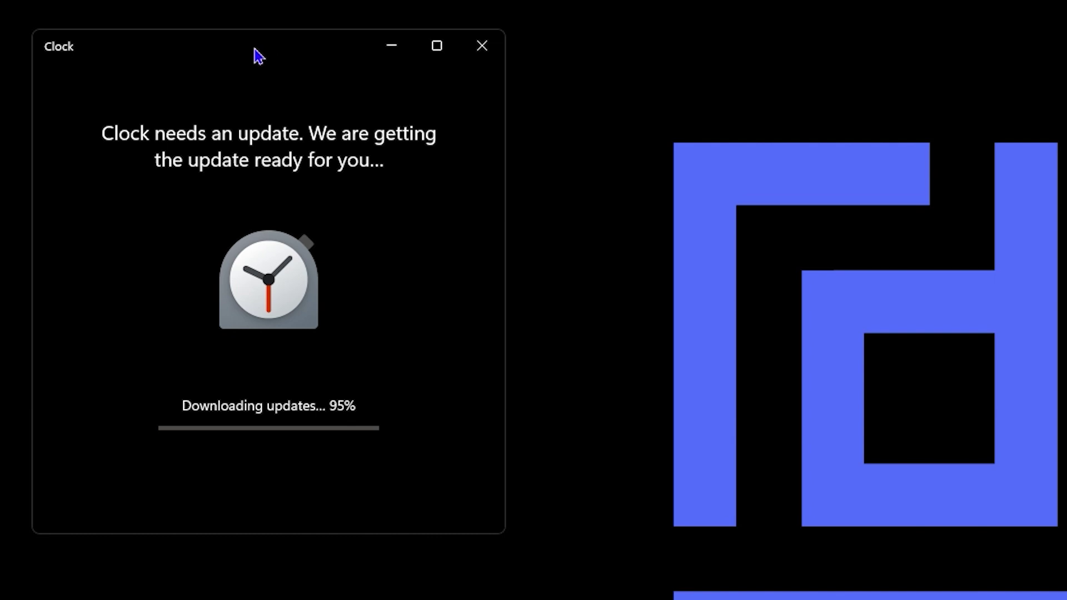
- Move the Clock window right and down while its update finishes
drag(209, 64, 276, 79)
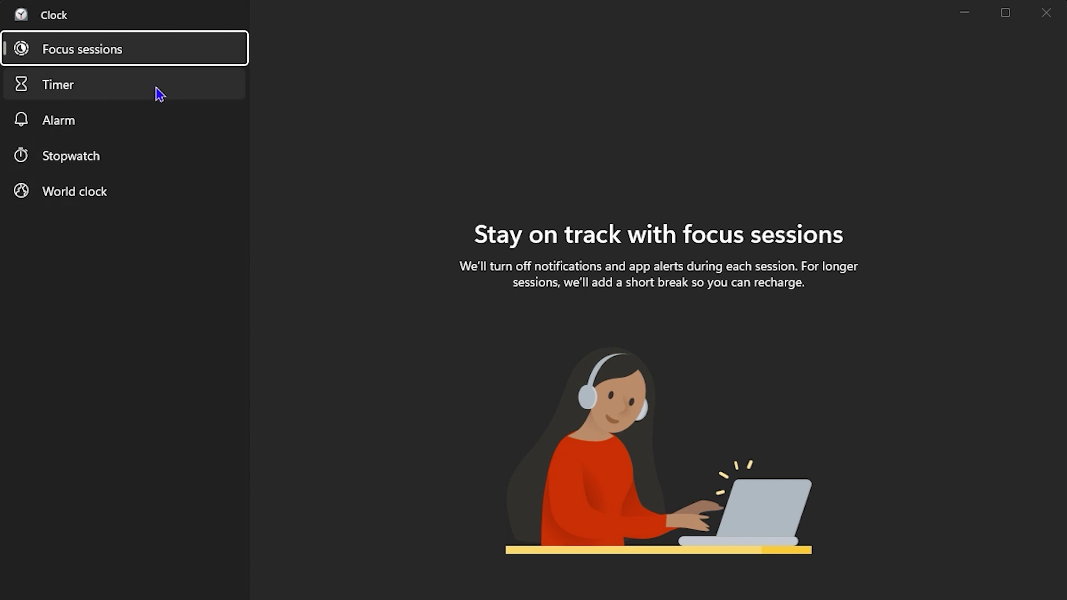
- Tour the Timer, Alarm, Stopwatch and World clock pages, then reach the 25-minute focus setup
click(63, 94)
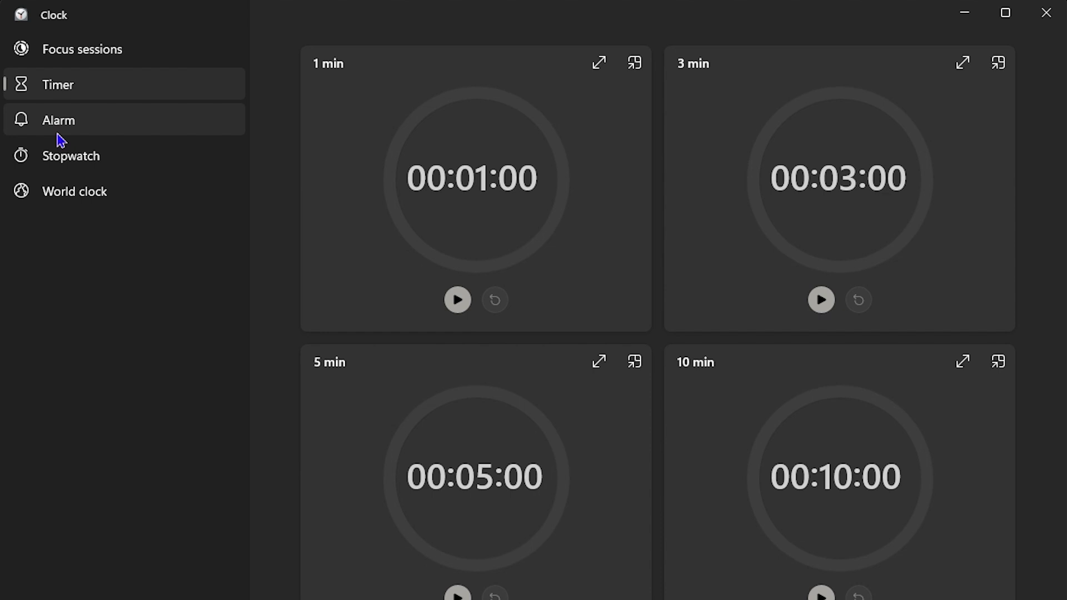
click(61, 132)
click(69, 156)
click(89, 196)
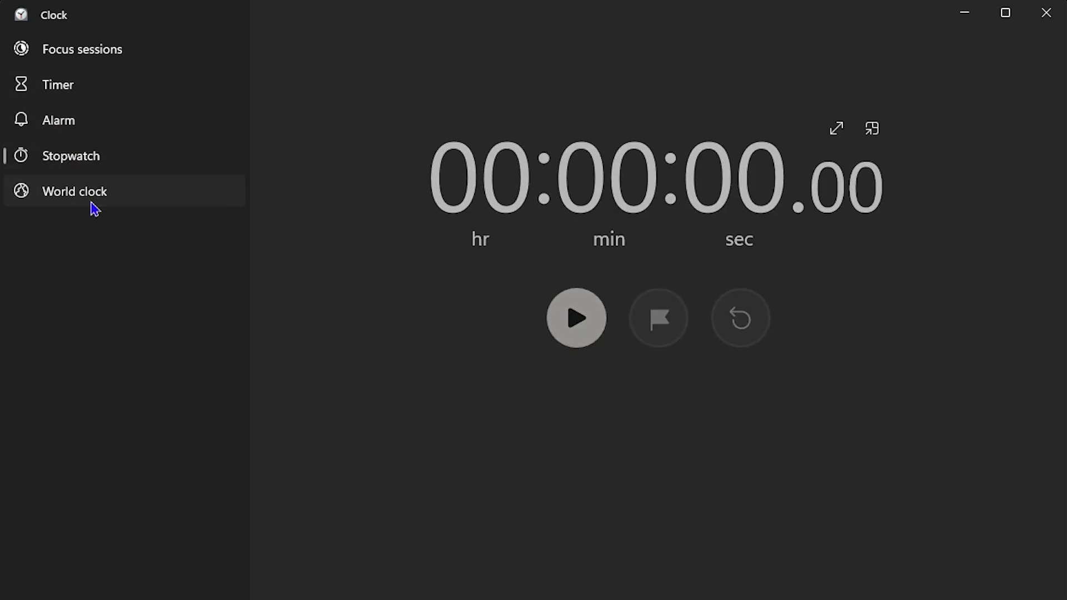
click(73, 60)
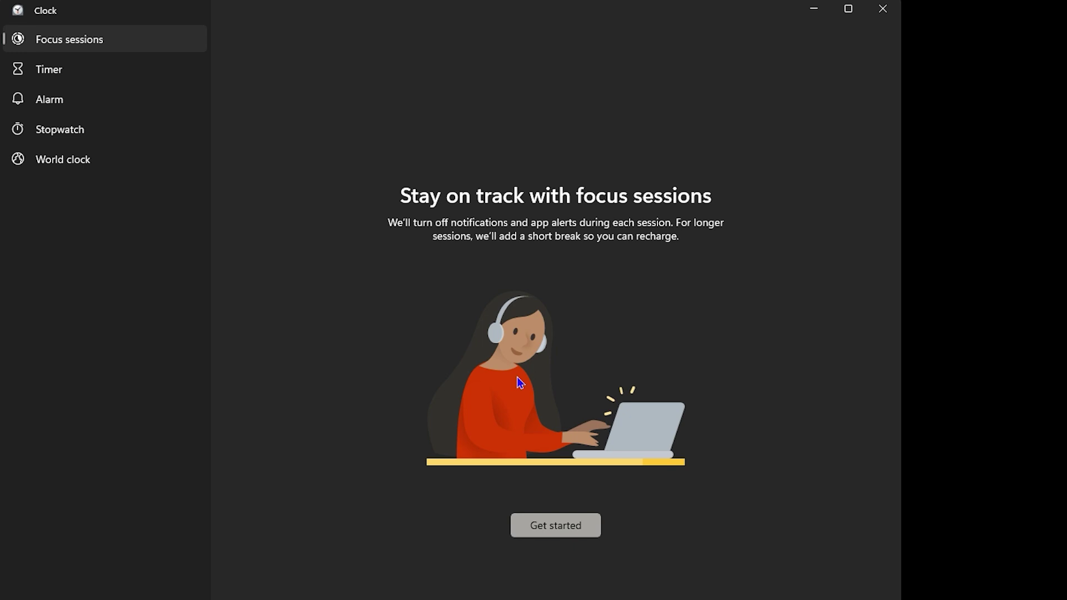
click(534, 533)
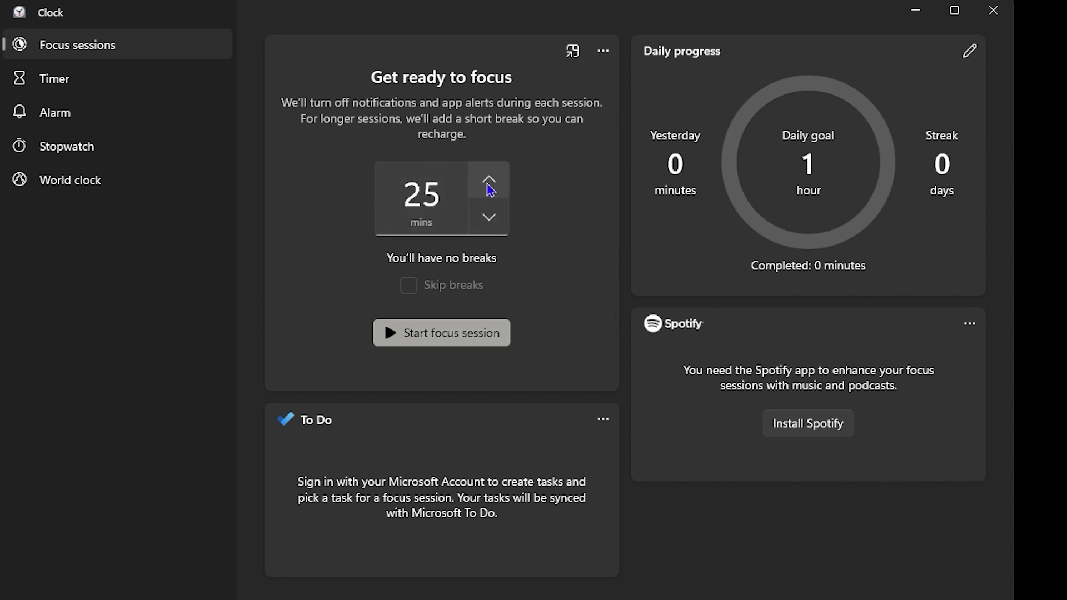
- Enter 30 as the focus length, step it up to 50, then back to 30 minutes
double_click(434, 192)
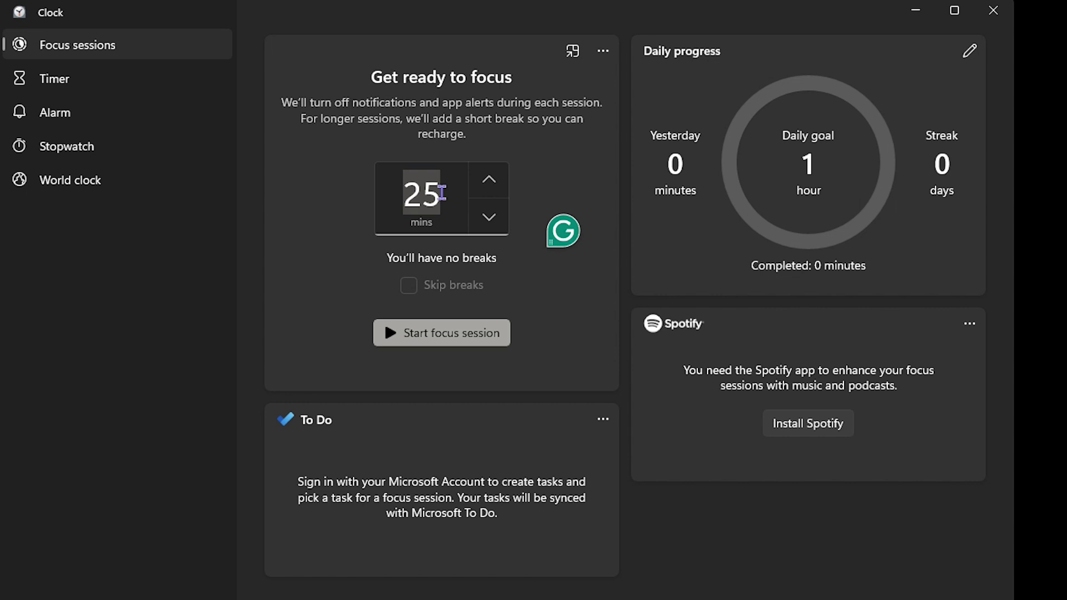
text(30)
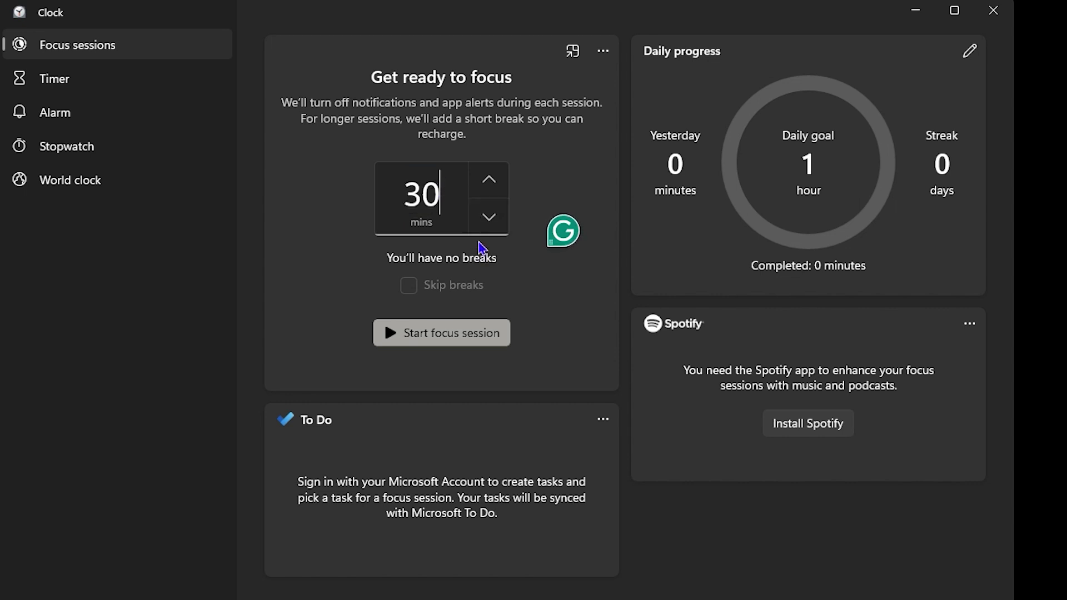
click(485, 188)
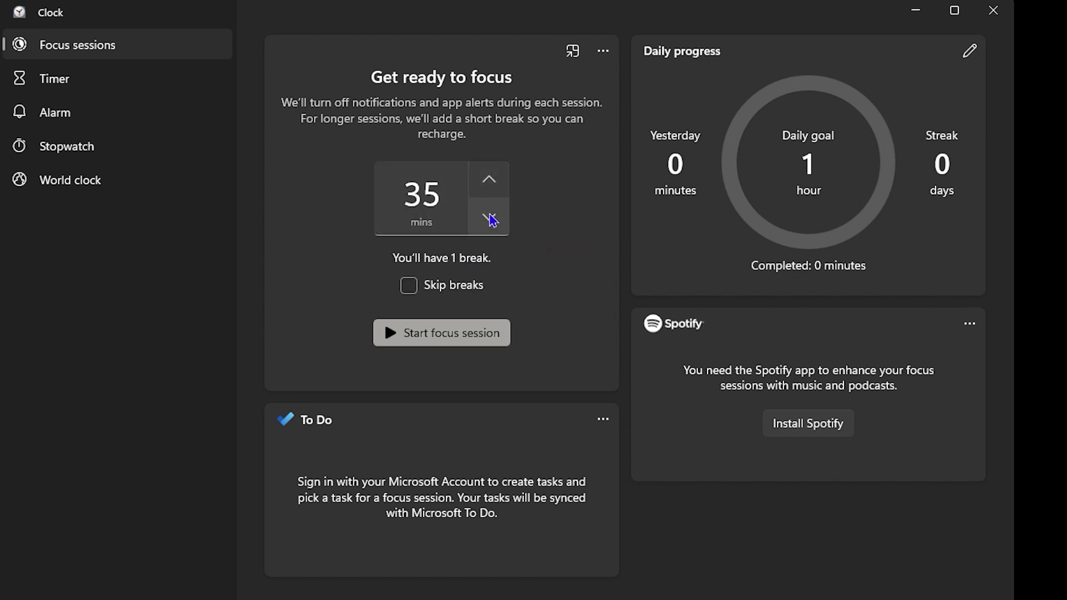
click(494, 193)
click(494, 184)
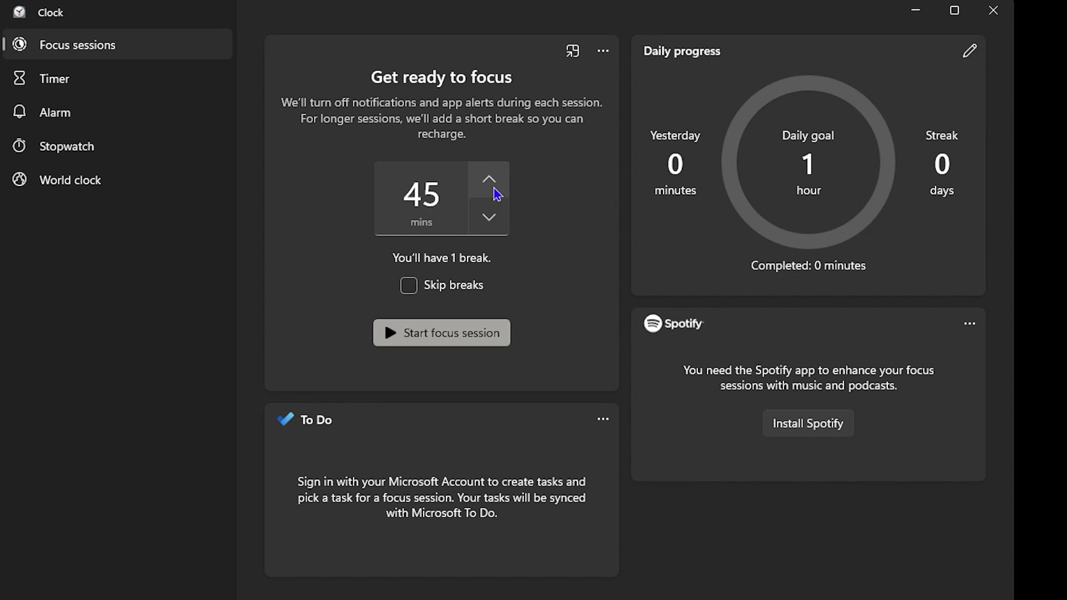
click(496, 189)
click(490, 218)
click(490, 219)
click(490, 219)
click(490, 218)
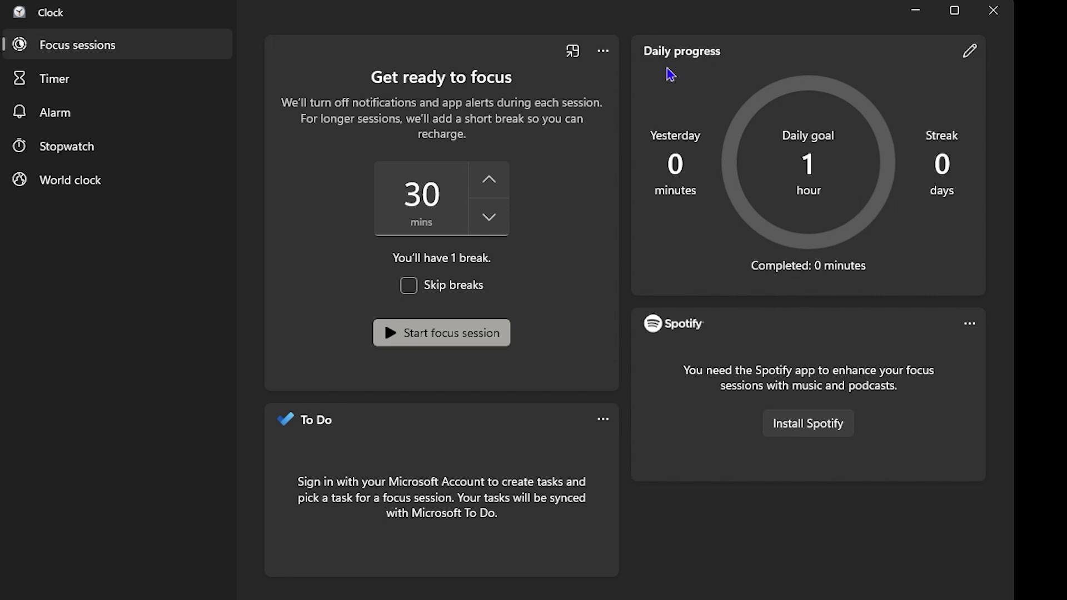
click(970, 55)
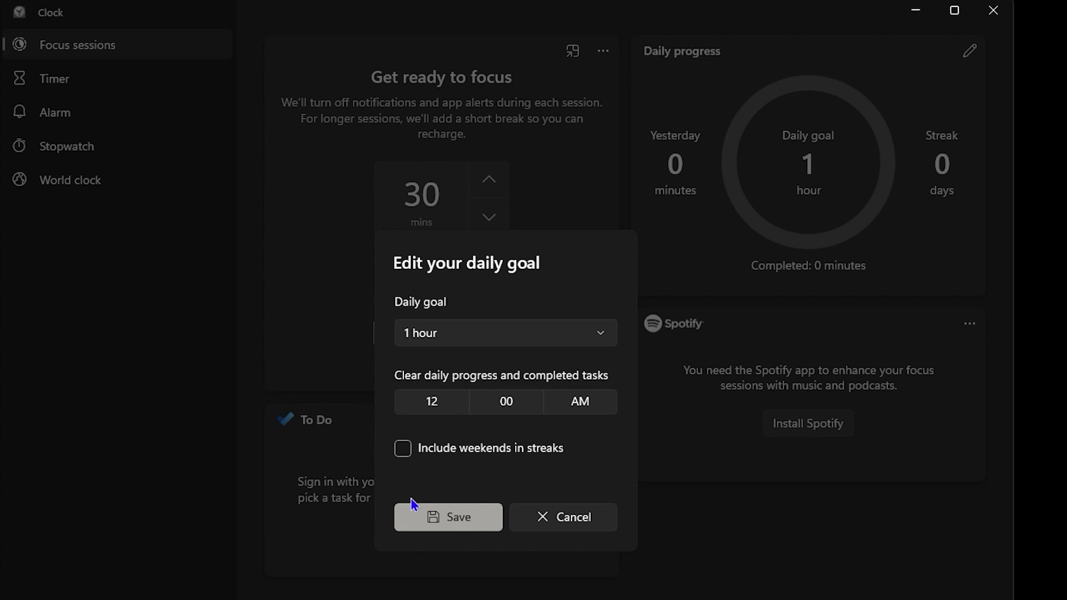
click(573, 528)
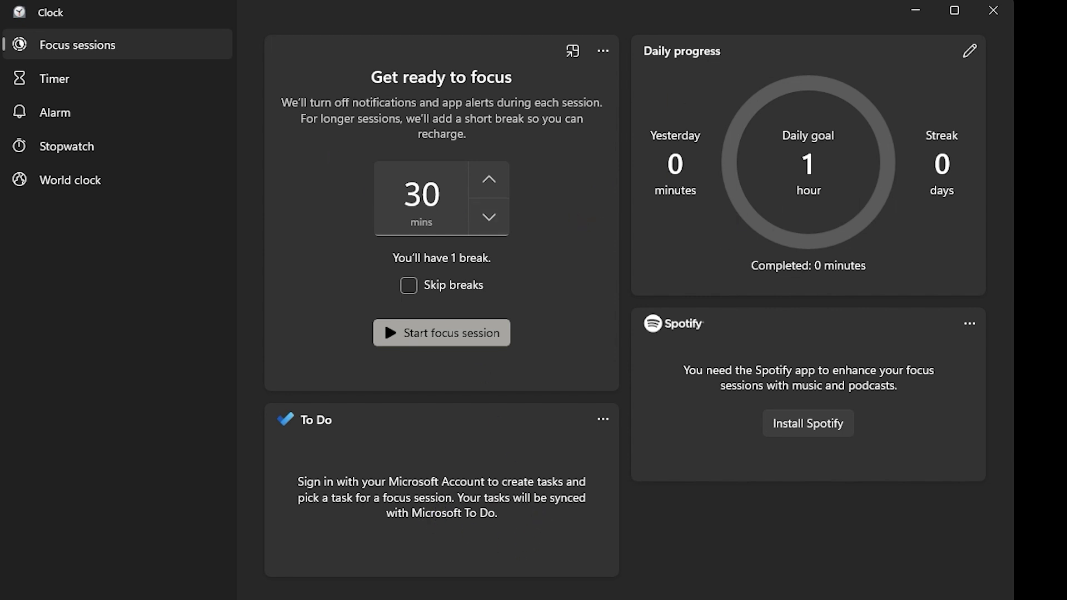
- Raise the session to 95 minutes, edit it to 90, and keep Skip breaks off for 2 breaks
click(491, 181)
click(491, 182)
click(491, 182)
click(491, 182)
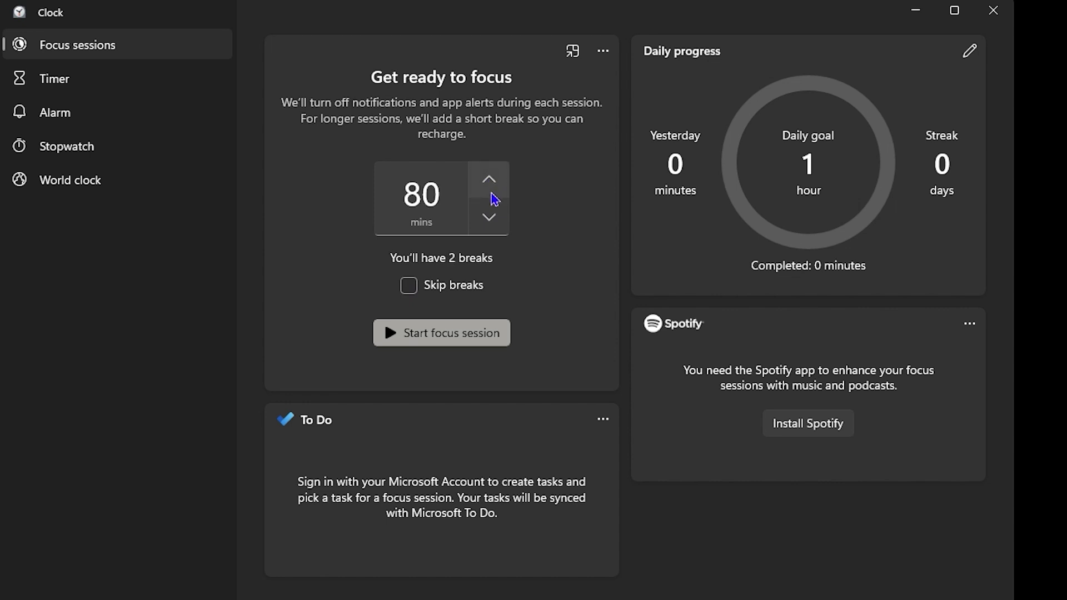
click(491, 182)
click(448, 193)
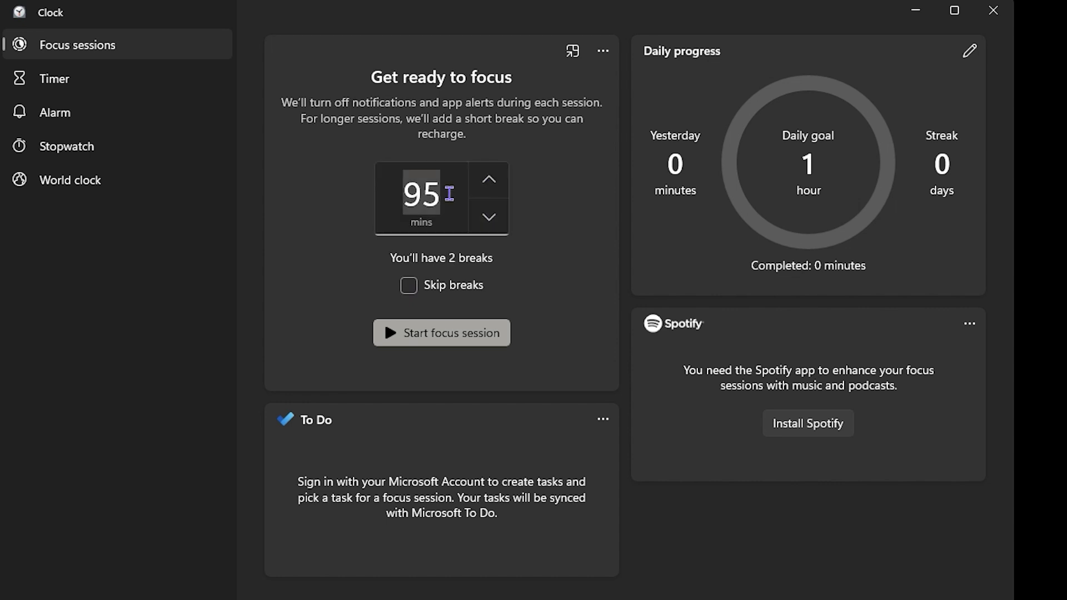
drag(448, 193, 430, 193)
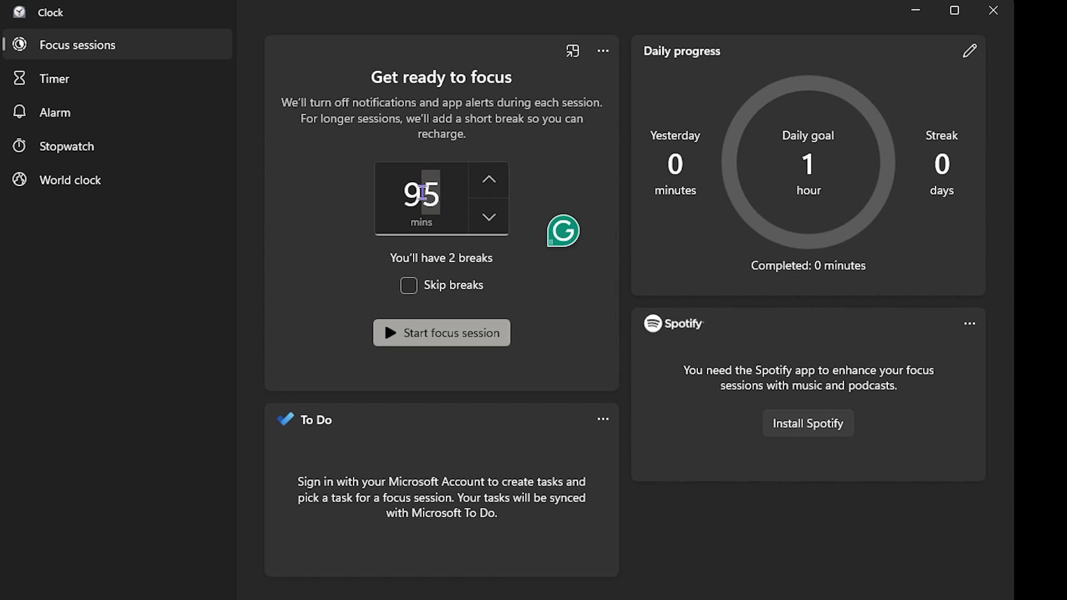
text(0)
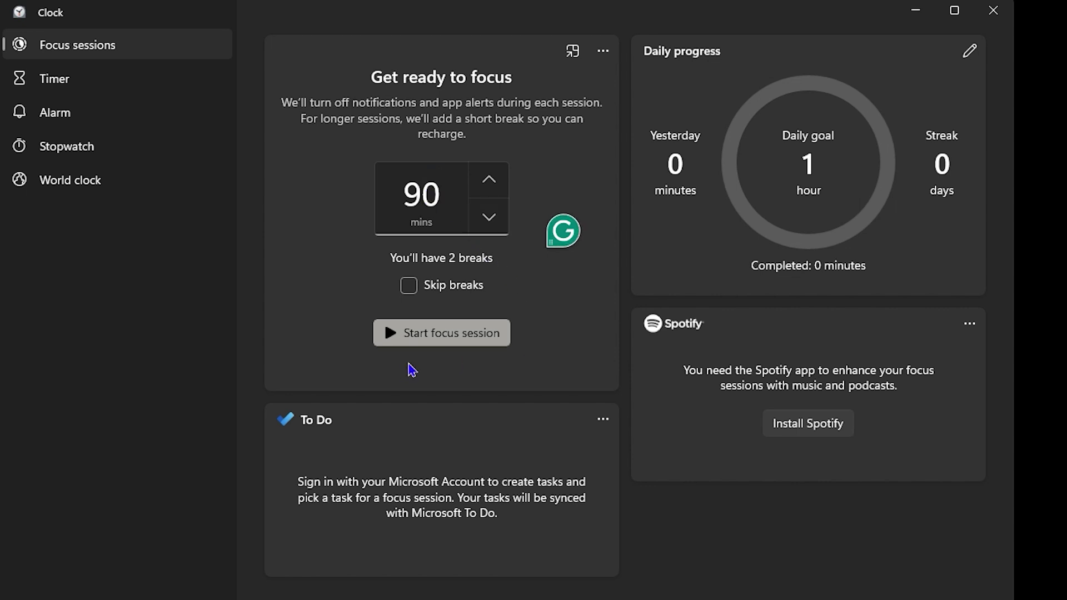
click(408, 287)
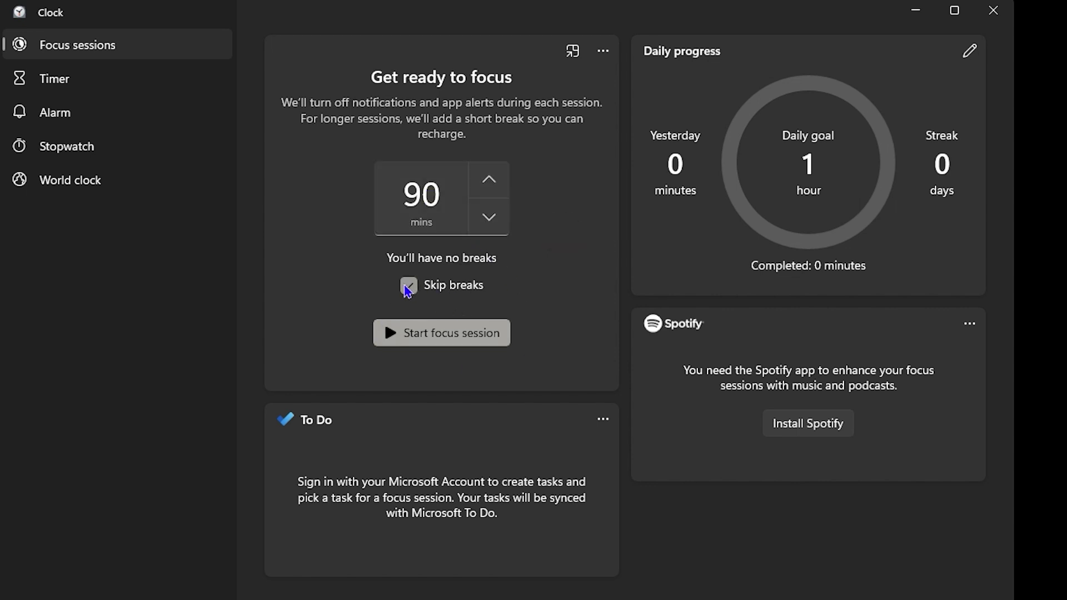
click(408, 289)
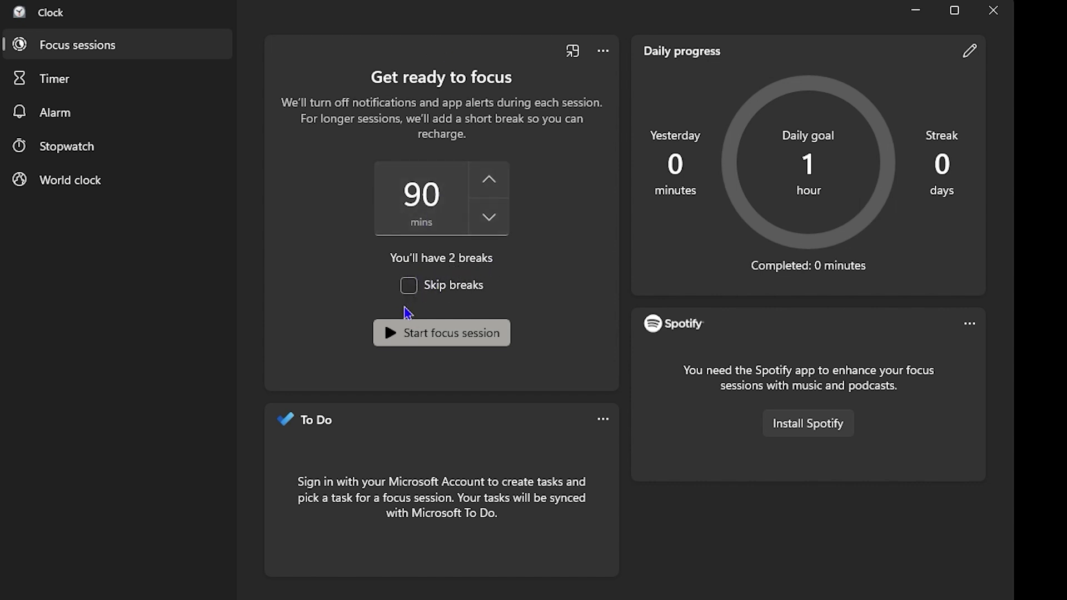
- Start the 90-minute focus session, beginning focus period 1 of 3
click(426, 344)
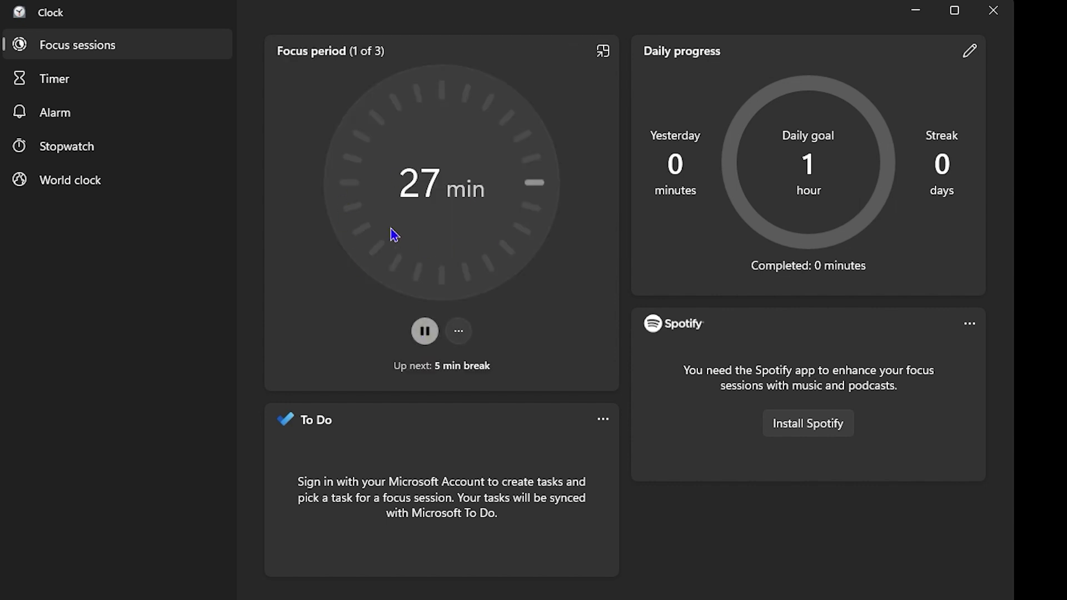